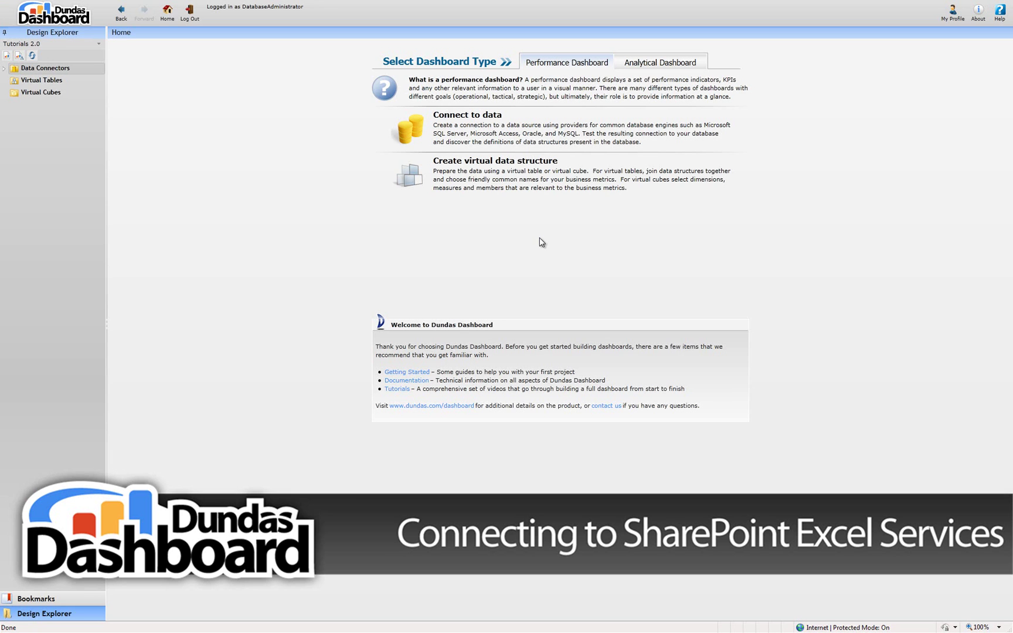
Step: Create a new data connector named 2.1.4
mouse_move(98, 70)
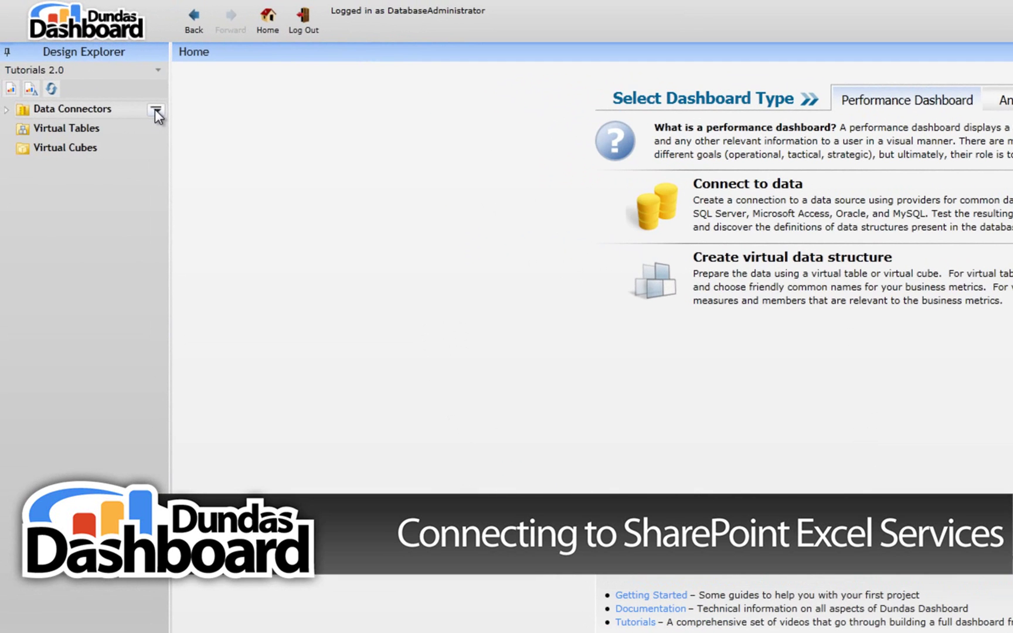
left_click(155, 110)
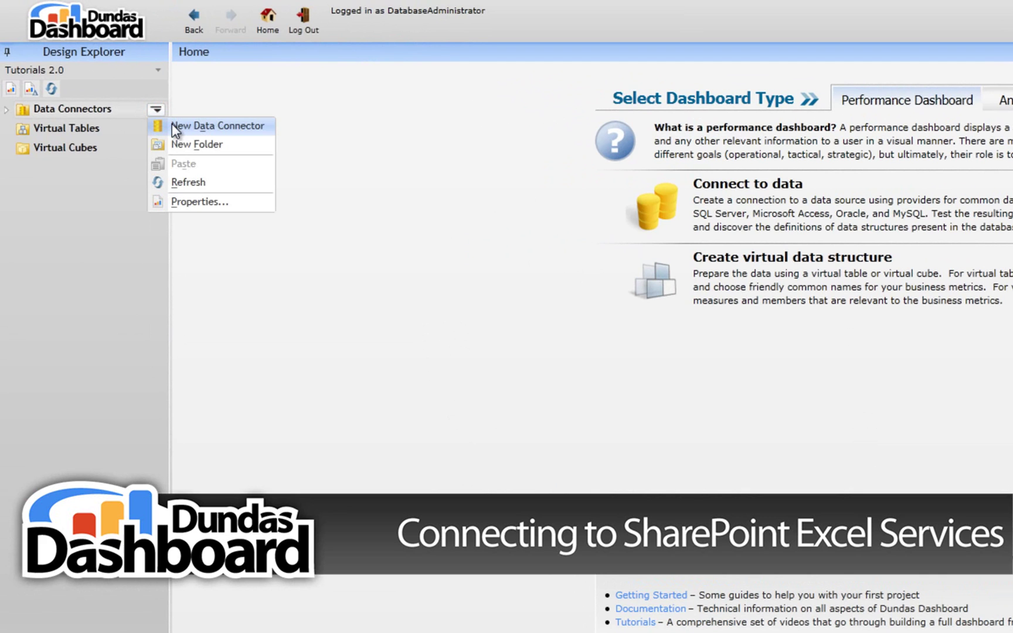
left_click(172, 125)
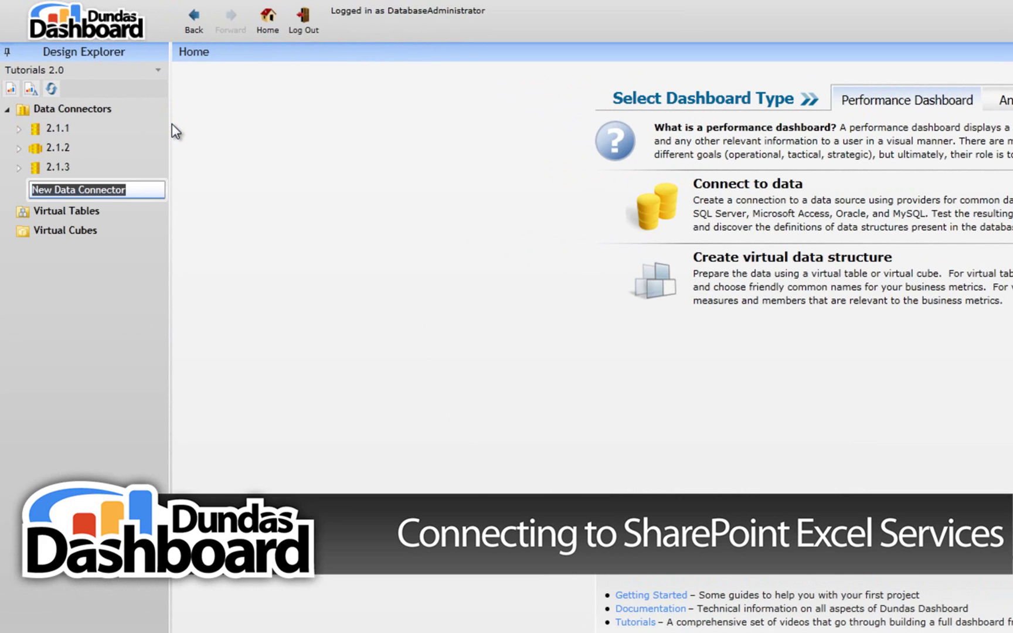
type("2.1.4")
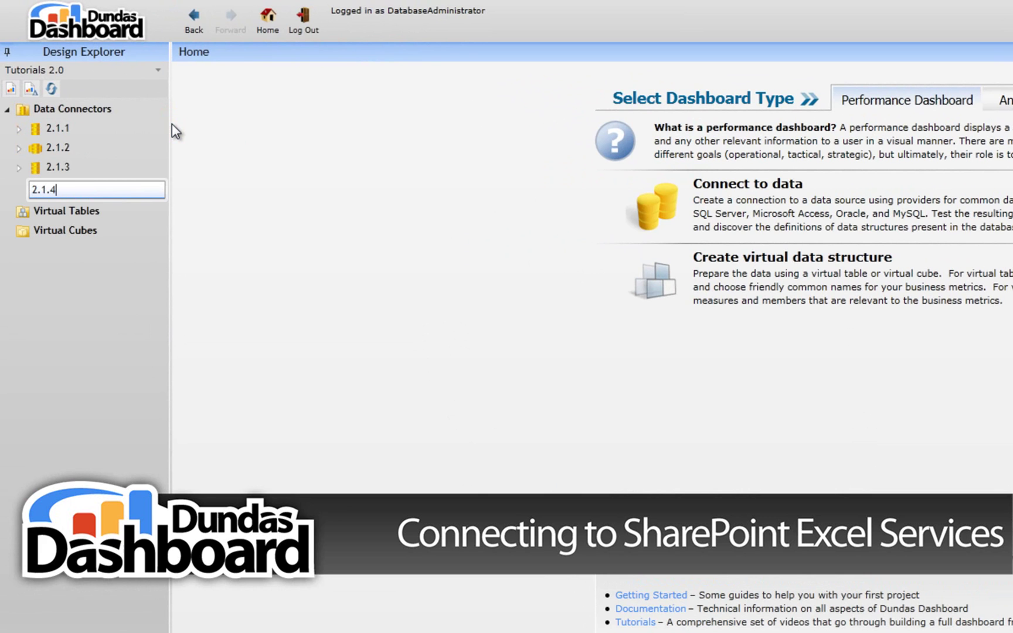
key("Return")
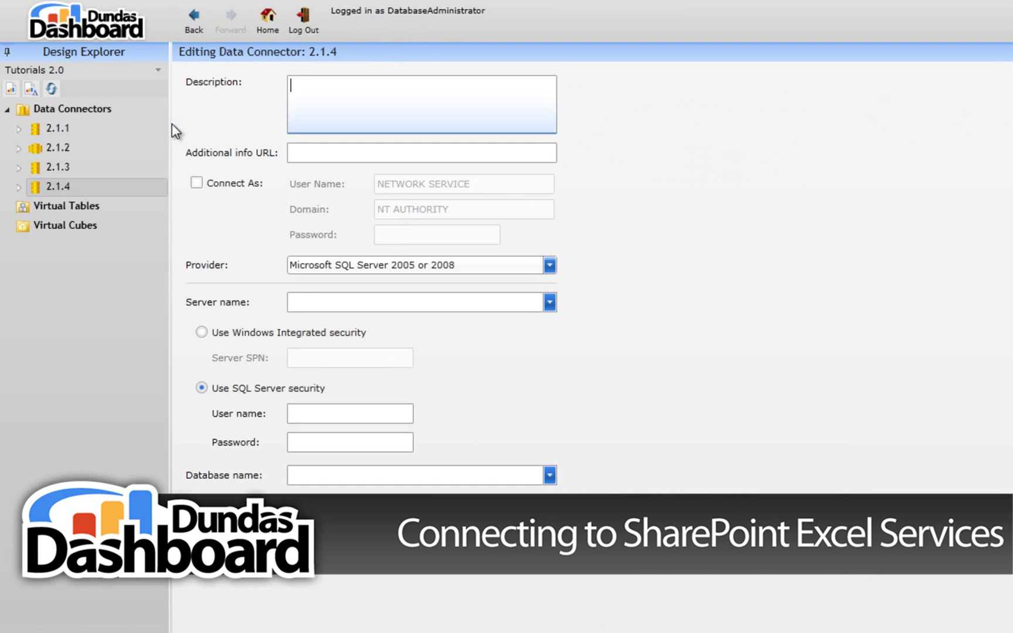
Step: Have the connector connect as a domain account with the Other Data Sources provider, then save it
left_click(199, 182)
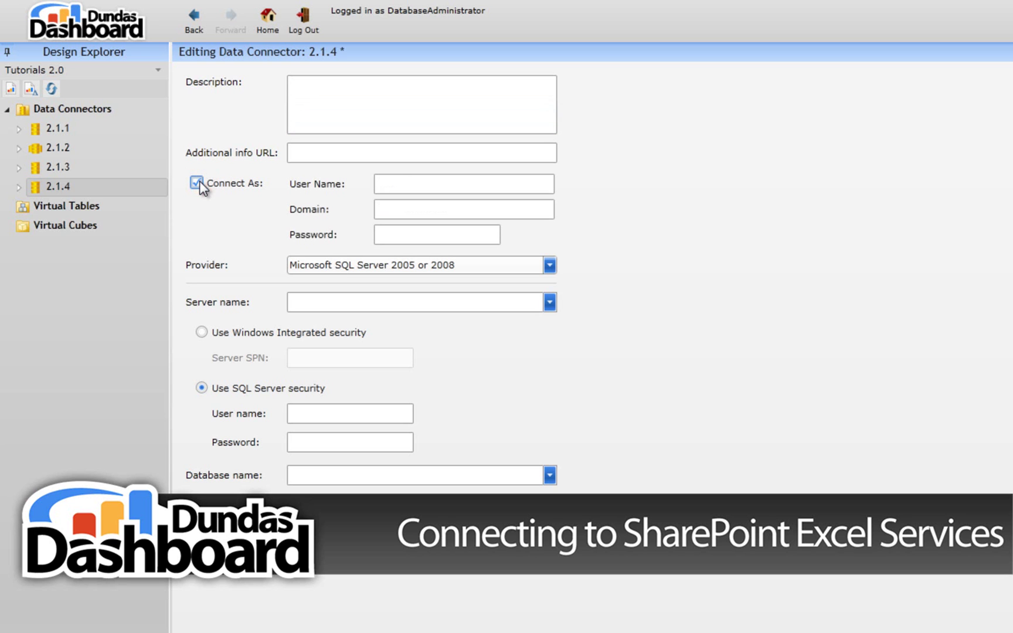
left_click(401, 187)
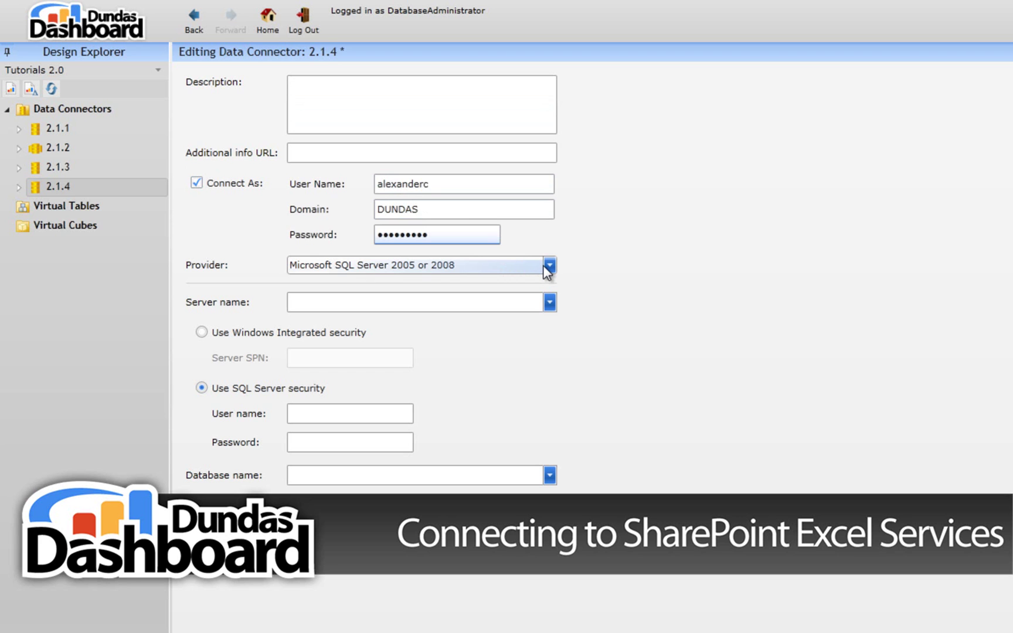
left_click(547, 266)
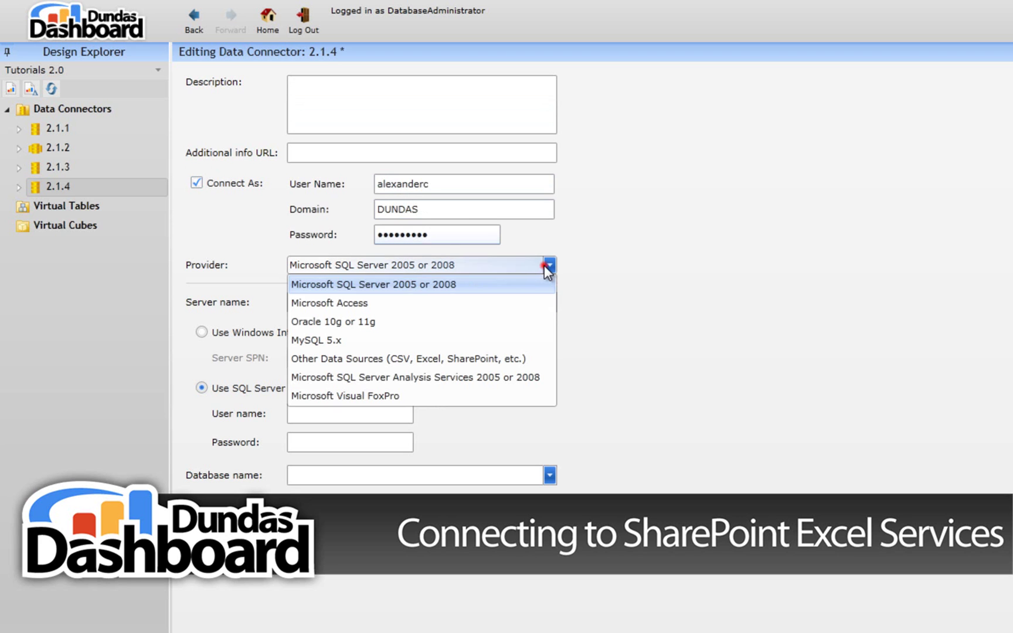
left_click(495, 358)
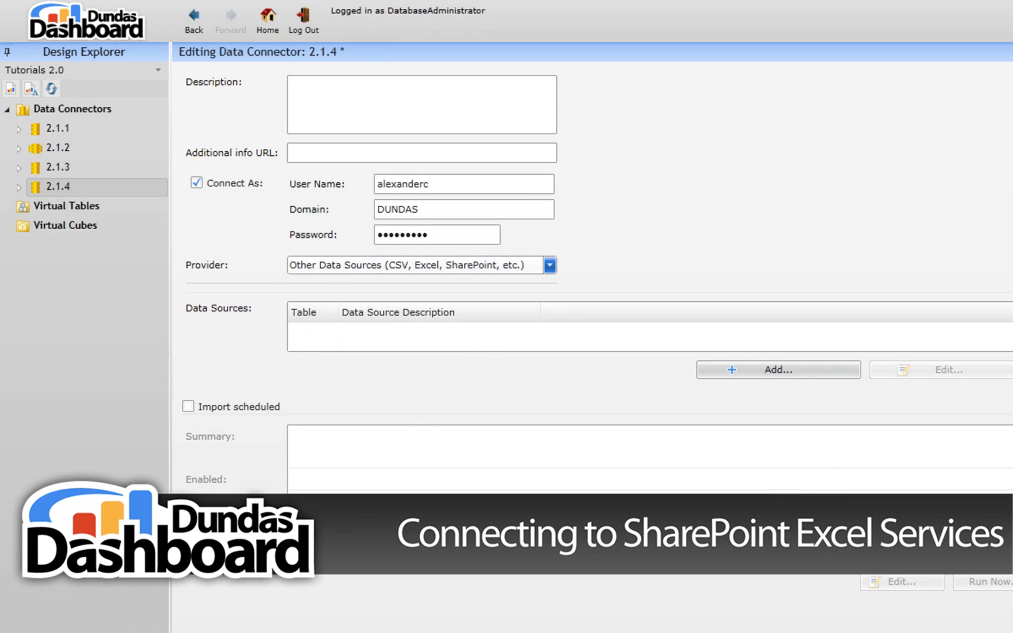
key("ctrl+s")
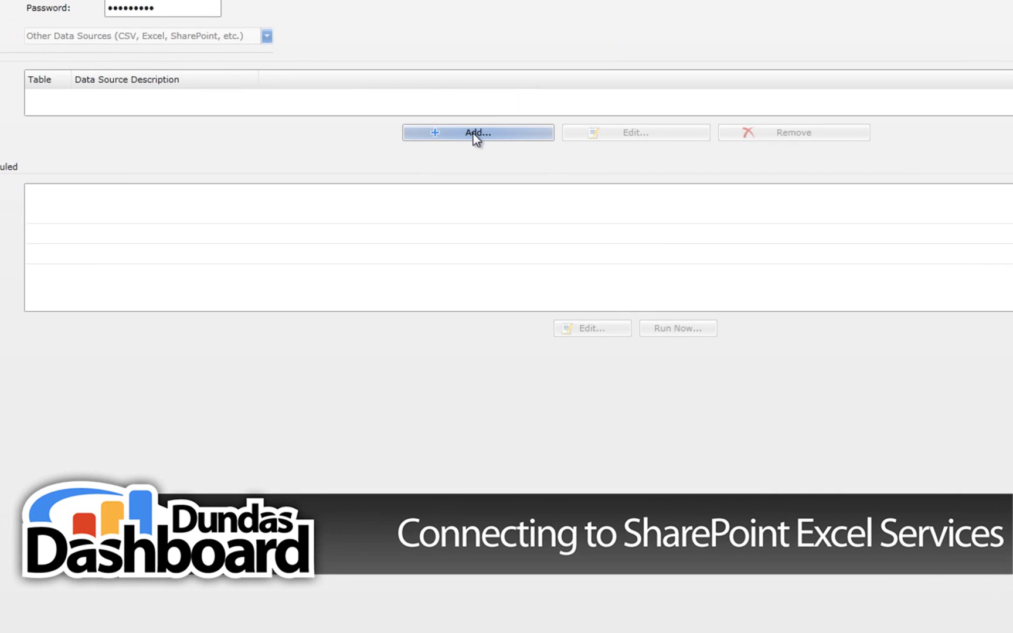
Step: Add a SharePoint Excel data source with the table name RevenueByCountry
left_click(473, 133)
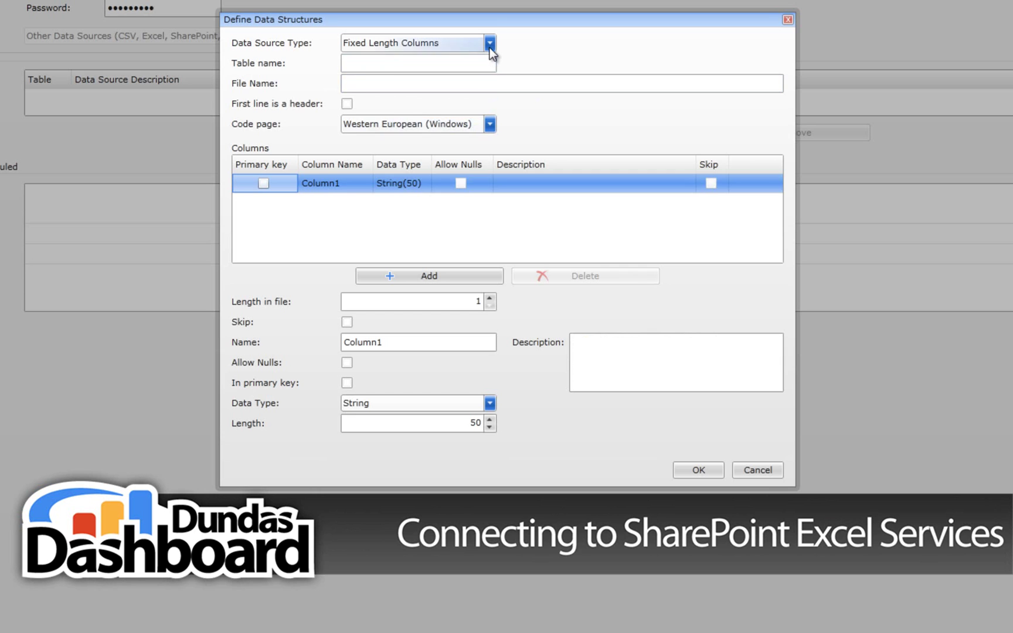
left_click(490, 44)
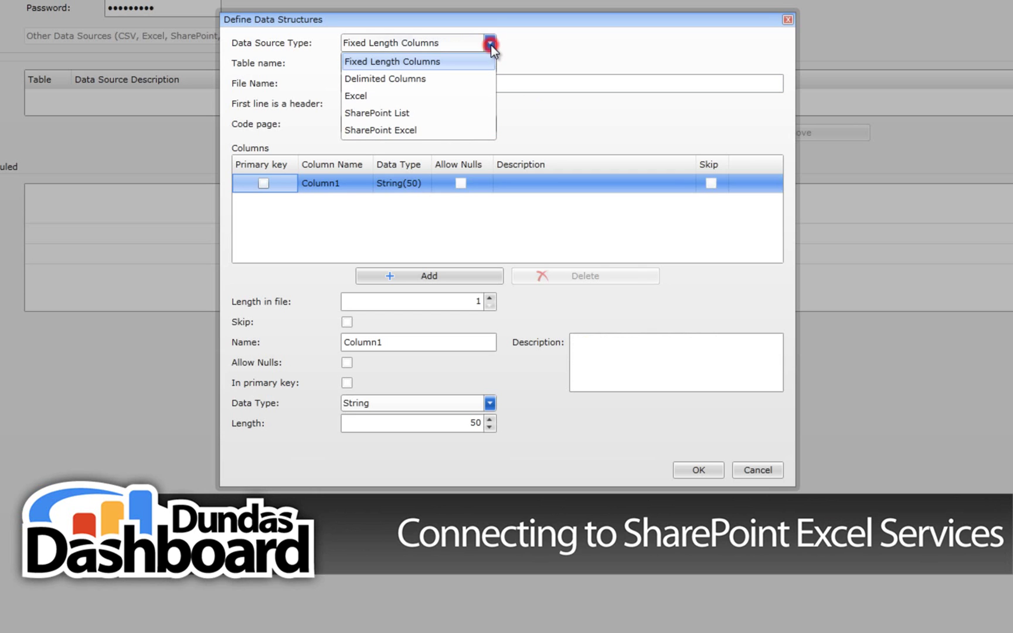
left_click(443, 126)
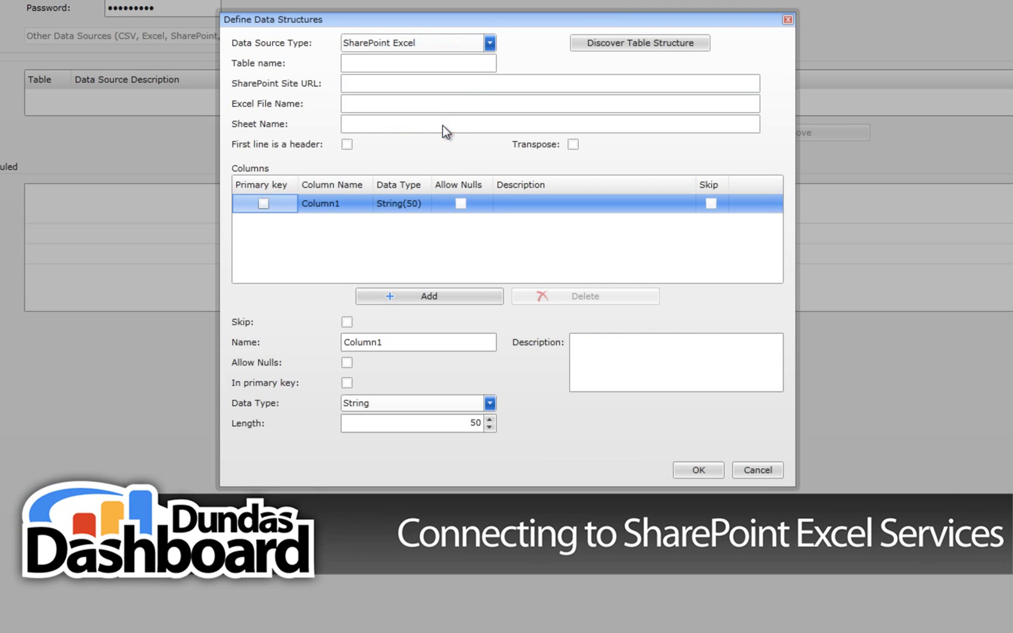
left_click(412, 63)
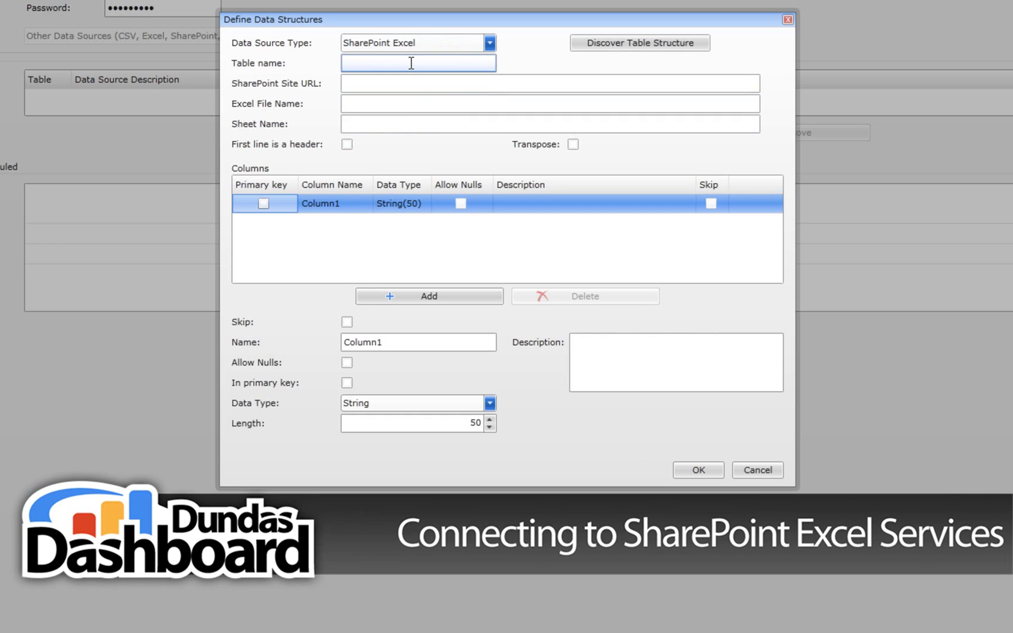
type("RevenueByCountry")
Step: Paste in the site and RevenueByCountry.xlsx workbook addresses, use sheet Revenue, and treat the first line as headers
key("Tab")
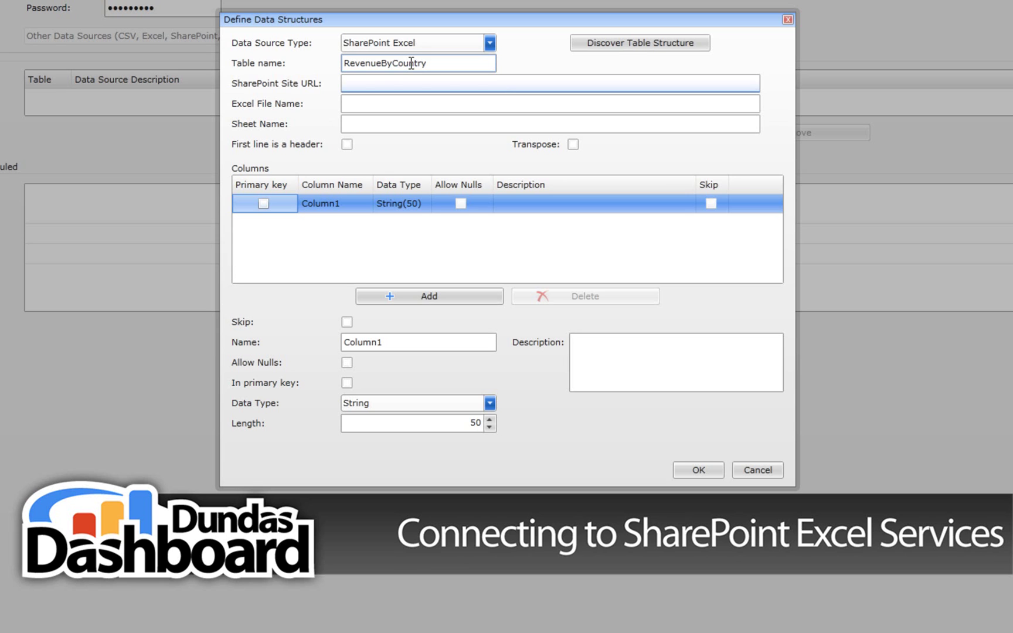
type("http://dashboard-demo/tutorial")
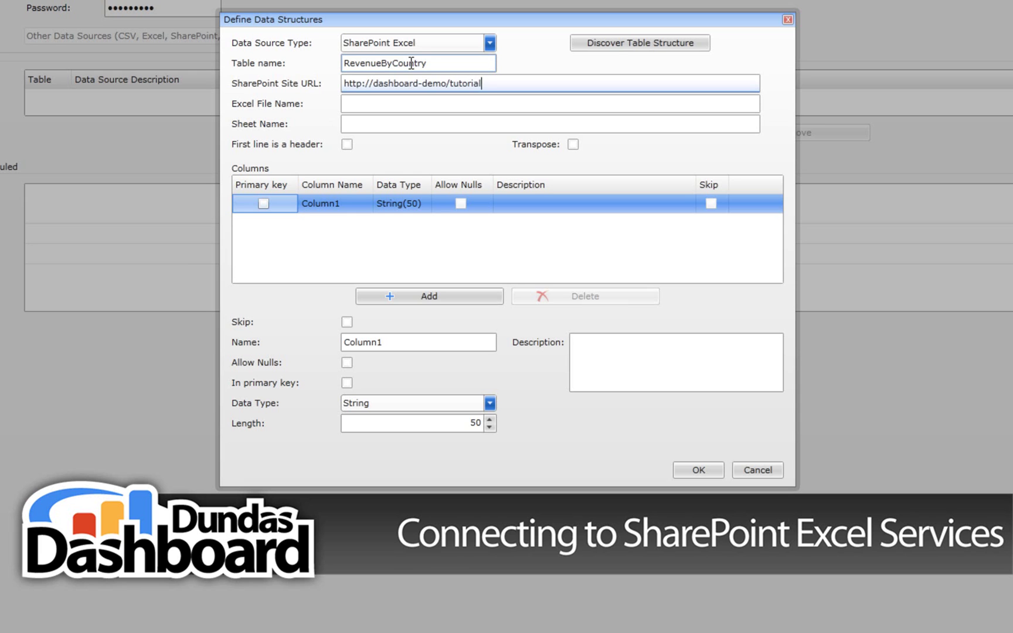
key("Tab")
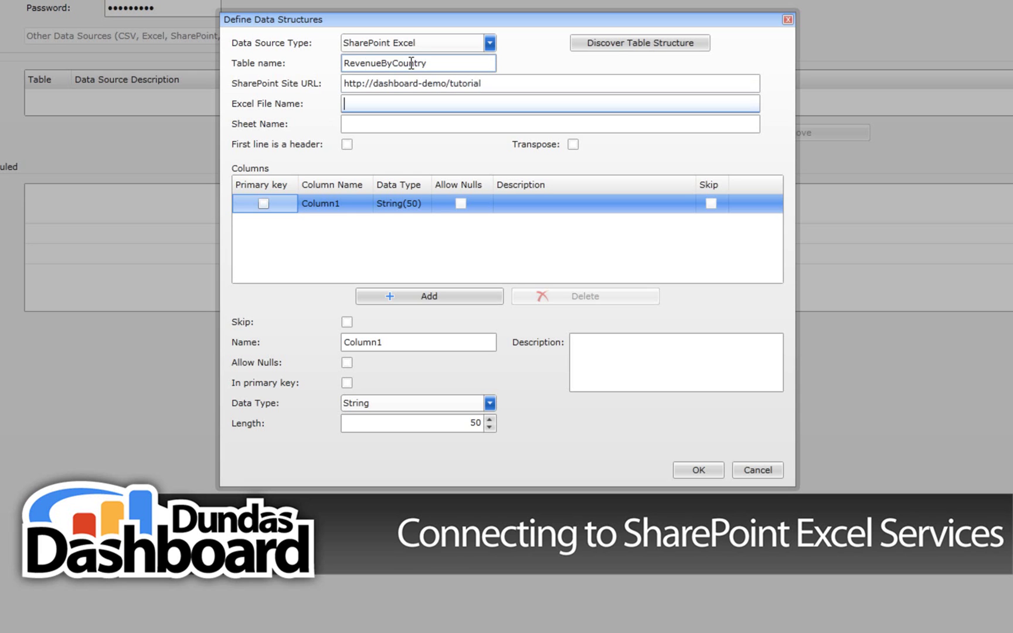
left_click(358, 103)
type("http://dashboard-demo/tutorial/ExcelDocuments/RevenueByCountry.xlsx")
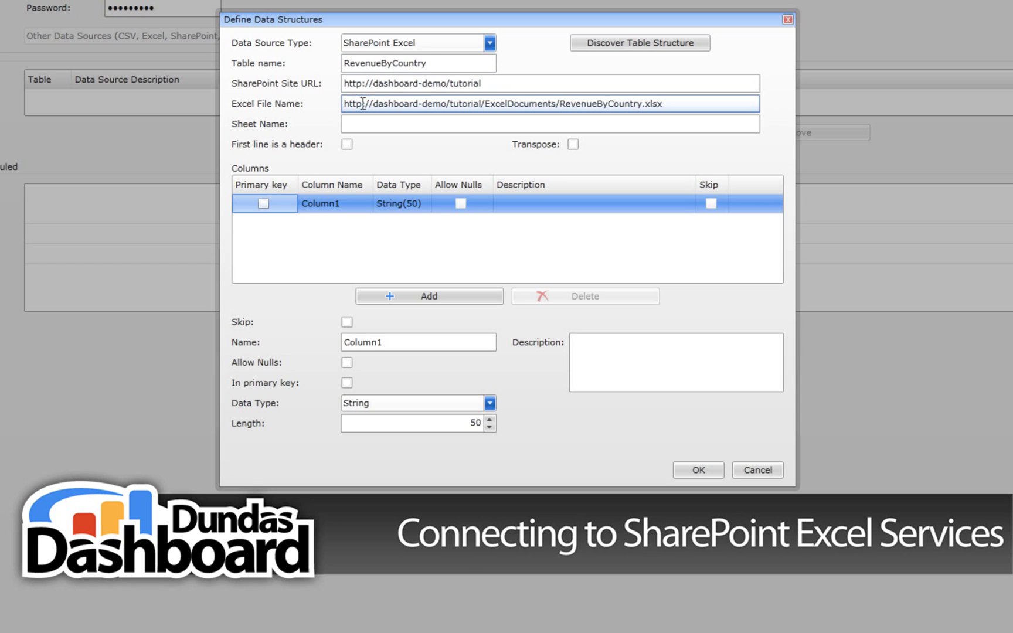
key("Tab")
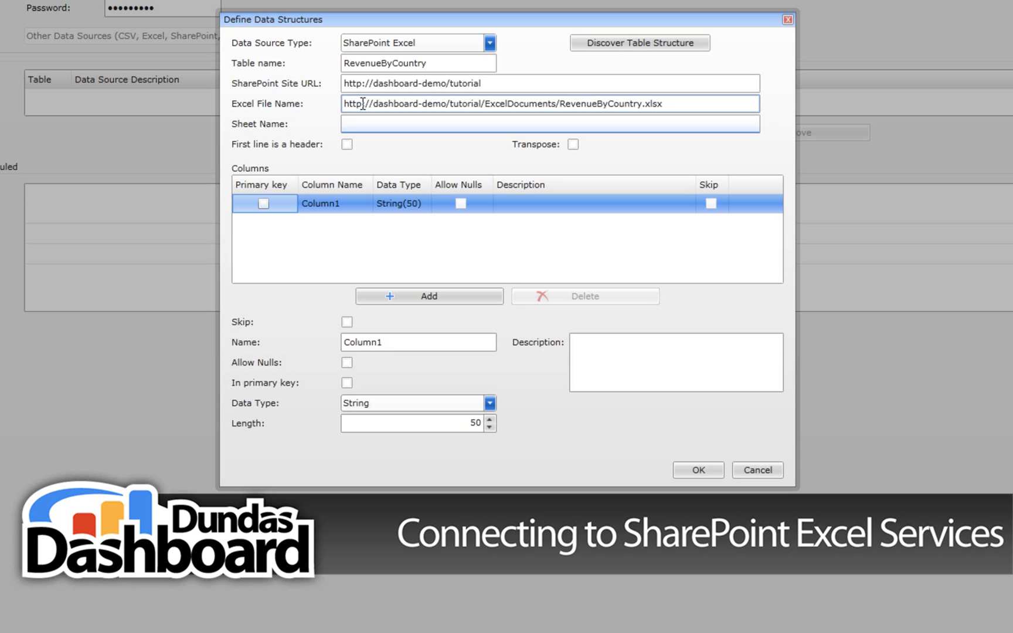
type("Revenue")
left_click(347, 144)
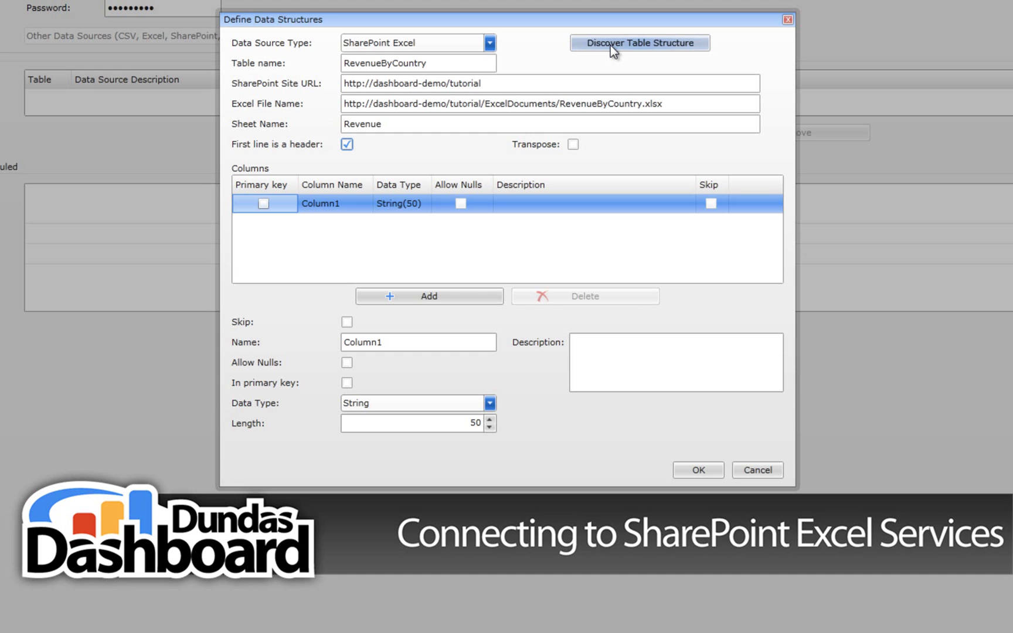
Step: Discover the workbook's table structure and make CountryId a Decimal column
left_click(610, 46)
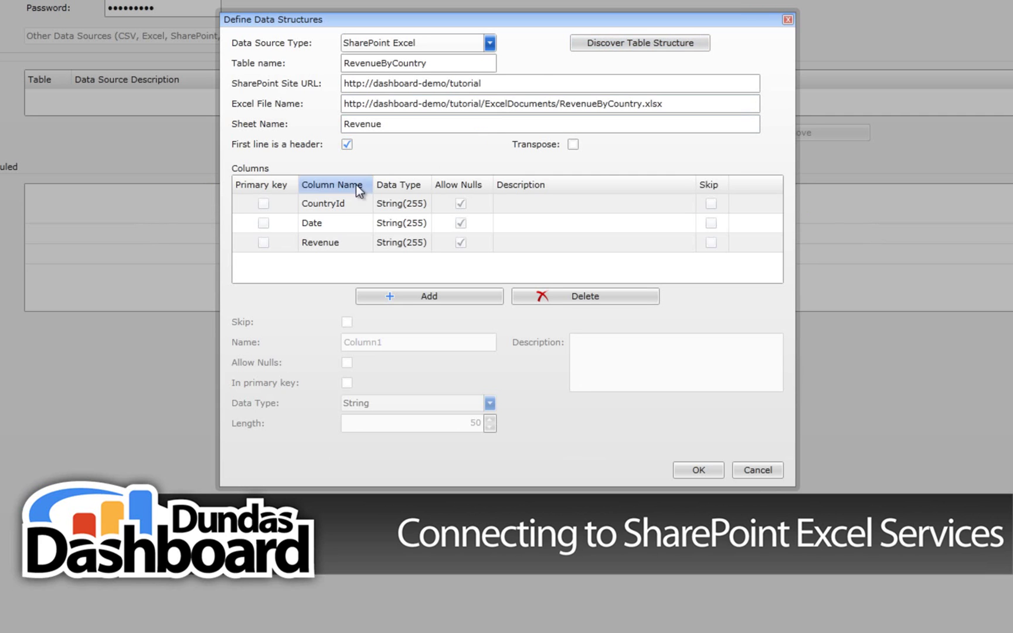
left_click(332, 204)
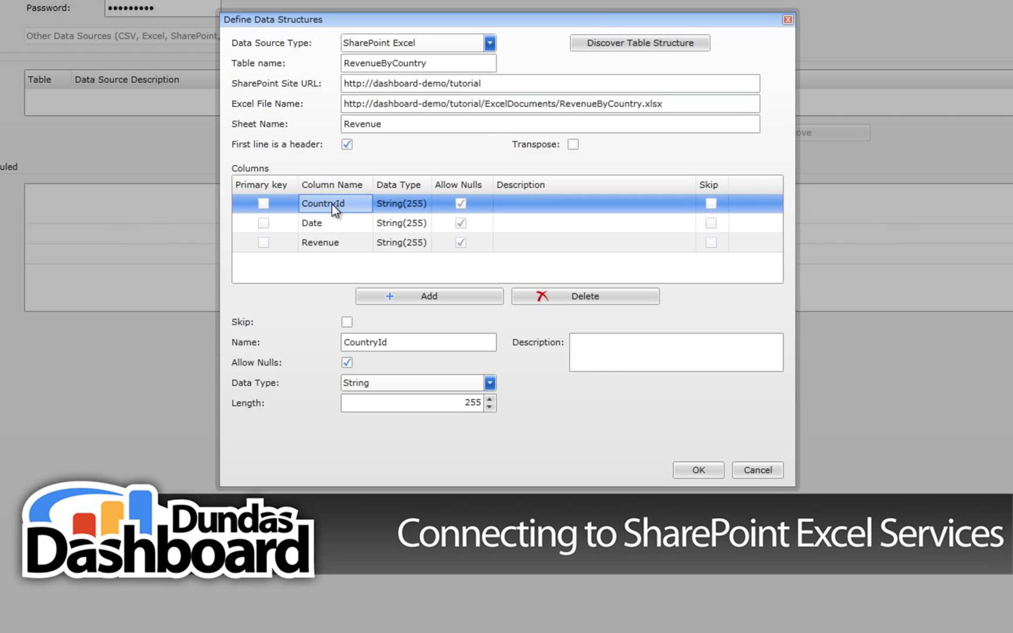
left_click(489, 383)
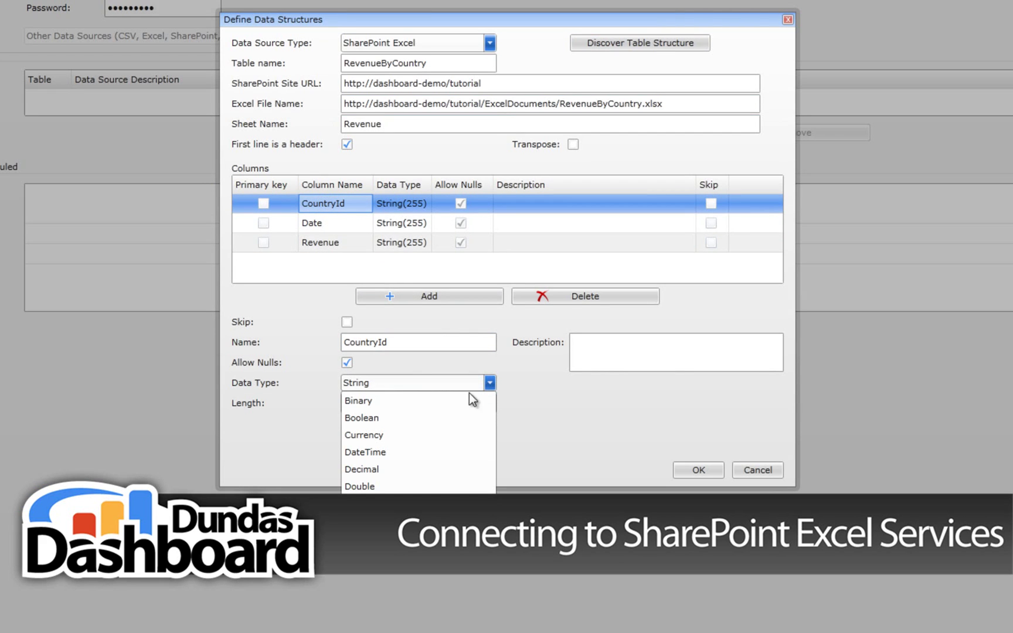
left_click(431, 470)
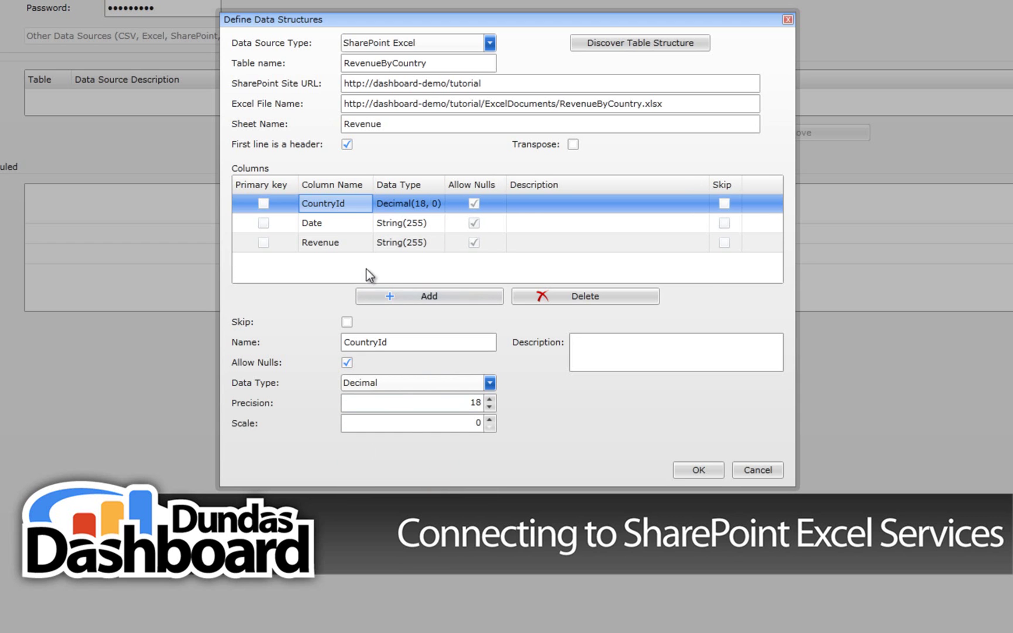
Step: Make Date a DateTime column and Revenue a Currency column
left_click(315, 224)
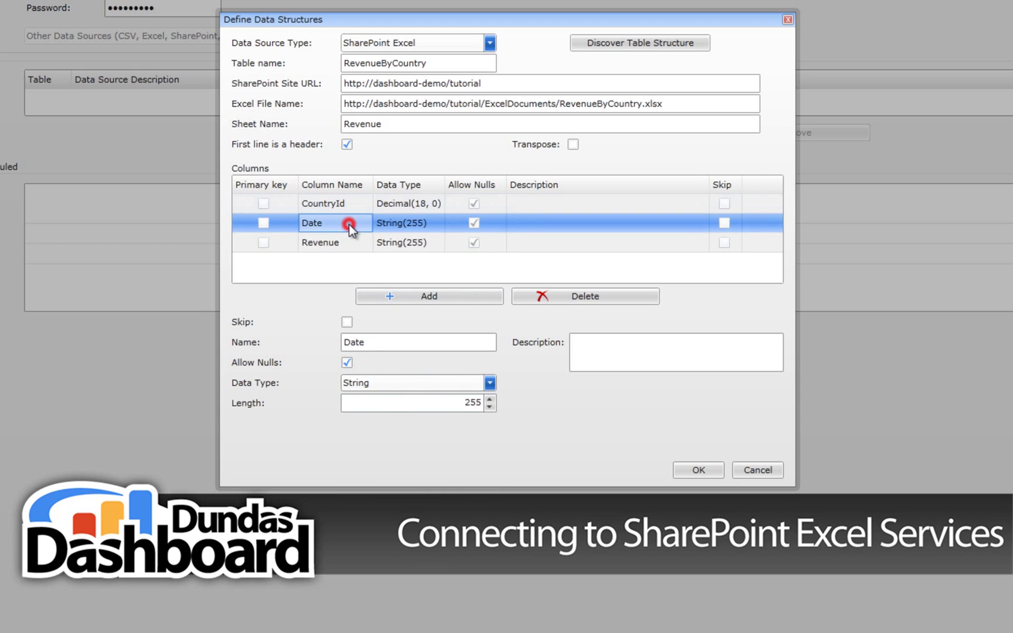
left_click(489, 383)
left_click(447, 454)
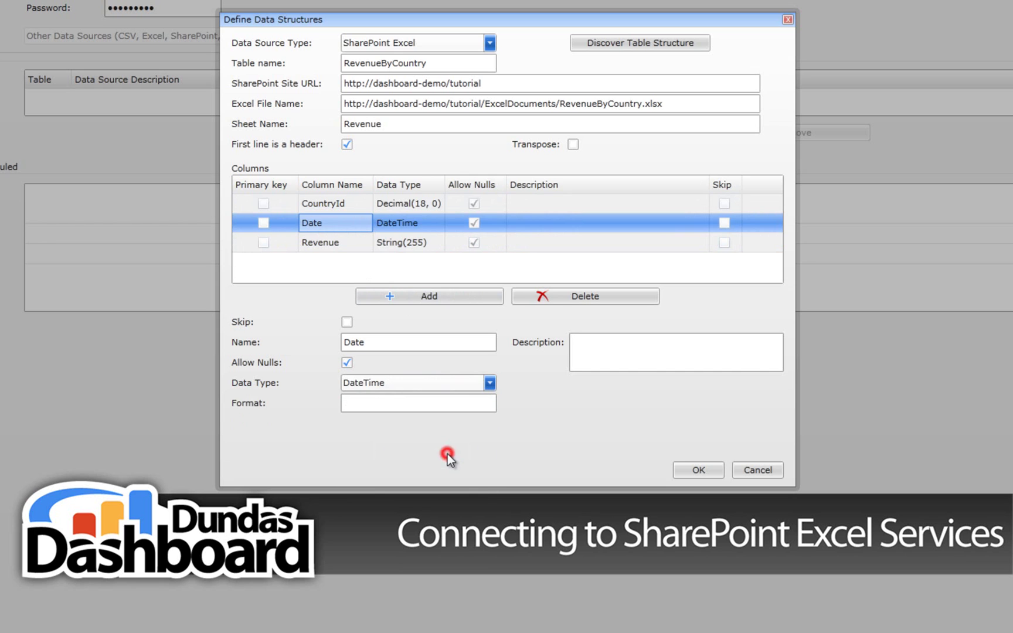
left_click(343, 243)
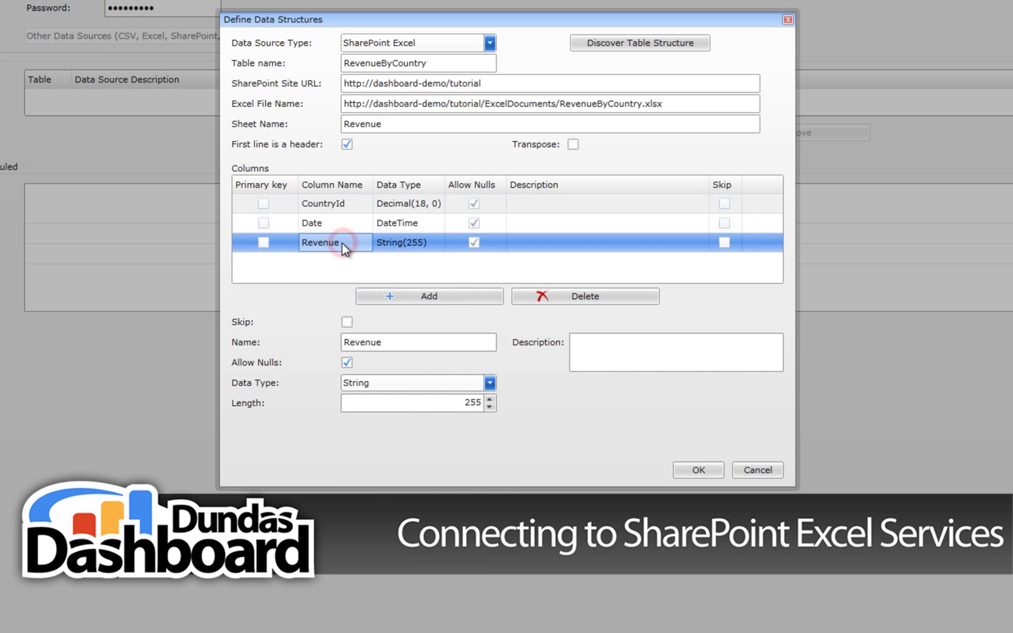
left_click(489, 383)
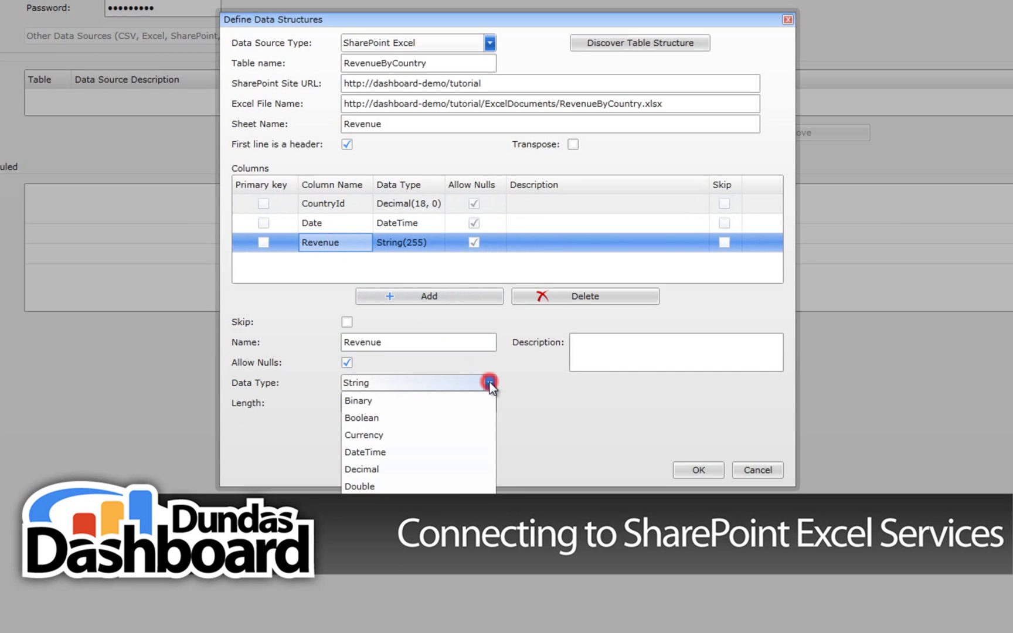
left_click(456, 433)
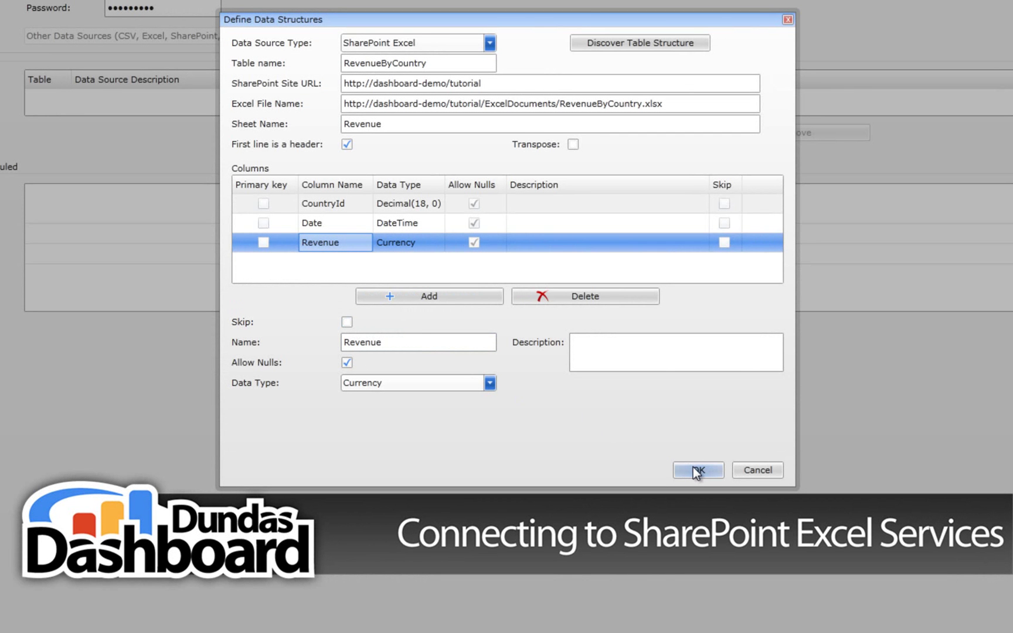
Step: Accept the RevenueByCountry column definitions and save connector 2.1.4
left_click(696, 471)
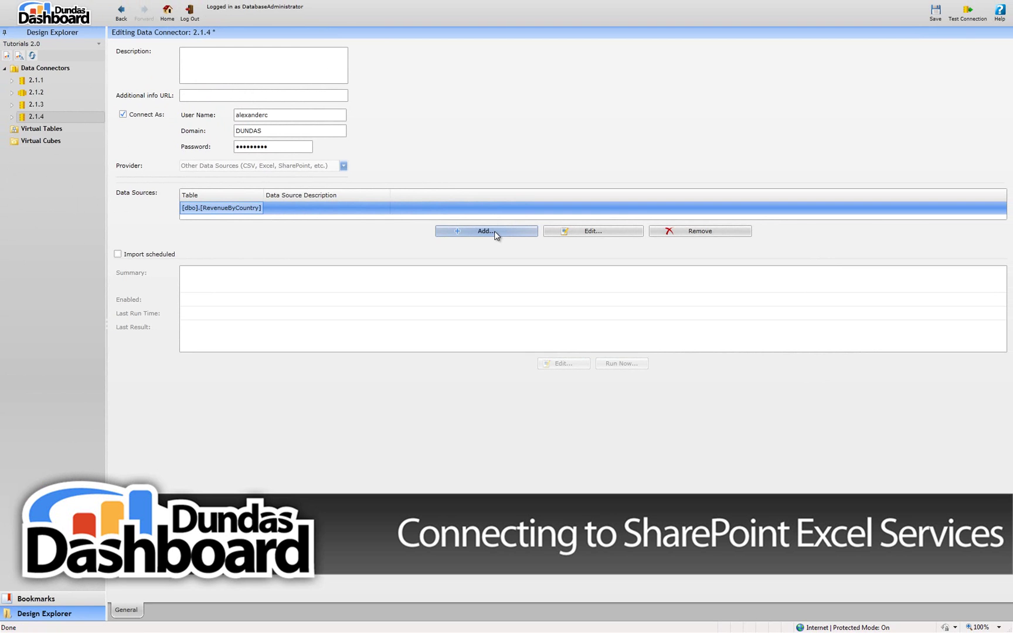
left_click(934, 17)
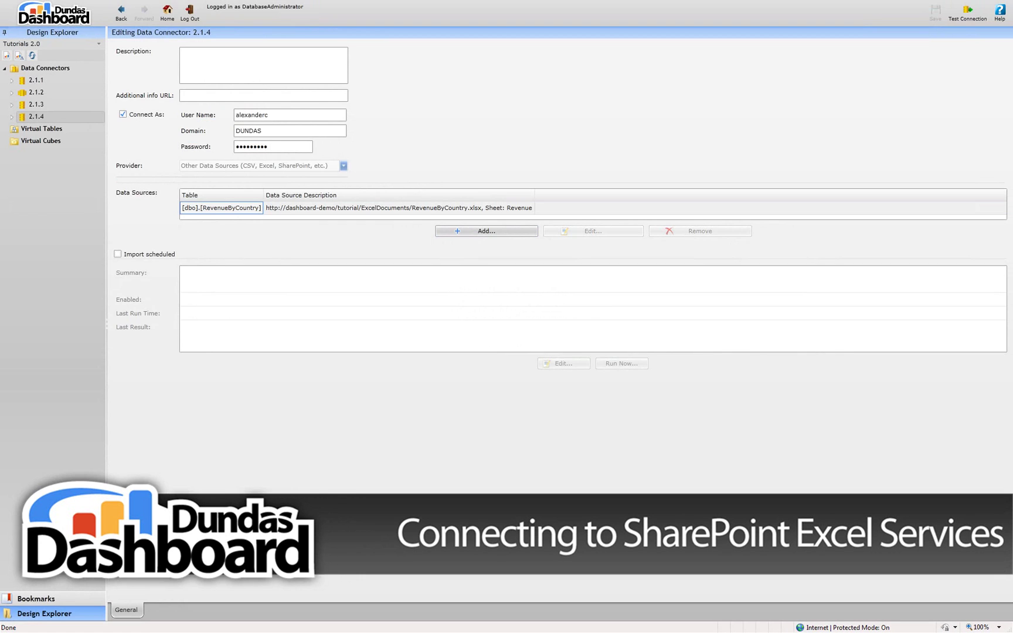